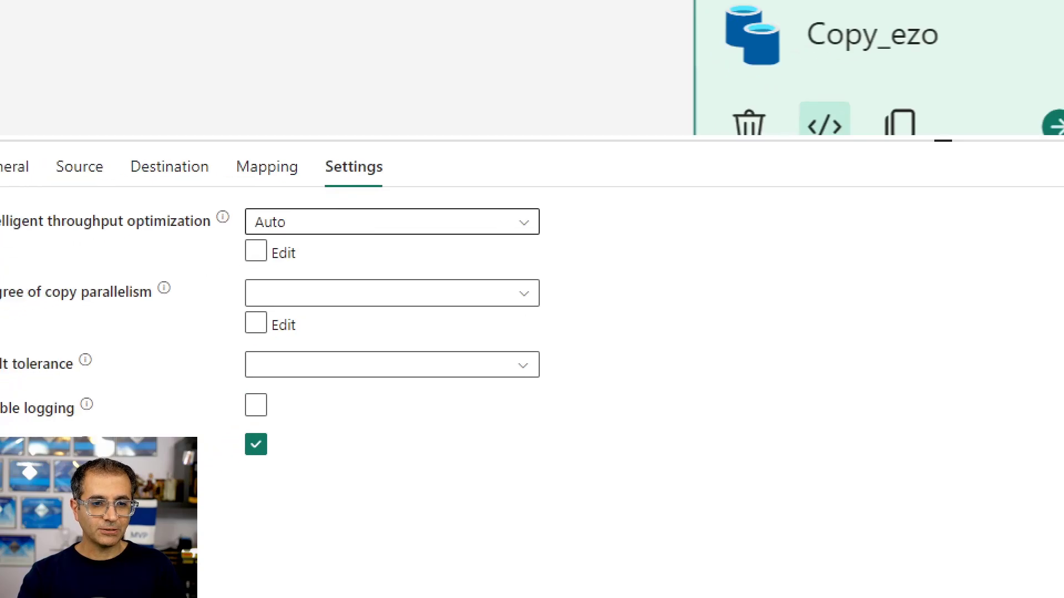
Allow editing of Copy_ezo's intelligent throughput, then follow pipeline6's run until it shows In progress.
left_click(255, 250)
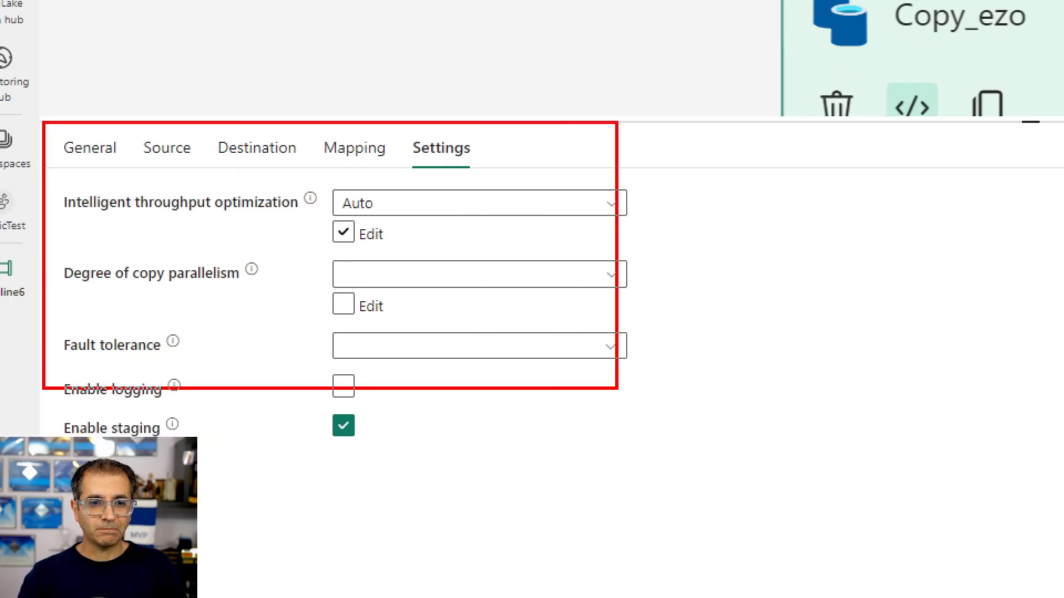
left_click_drag(617, 390, 702, 459)
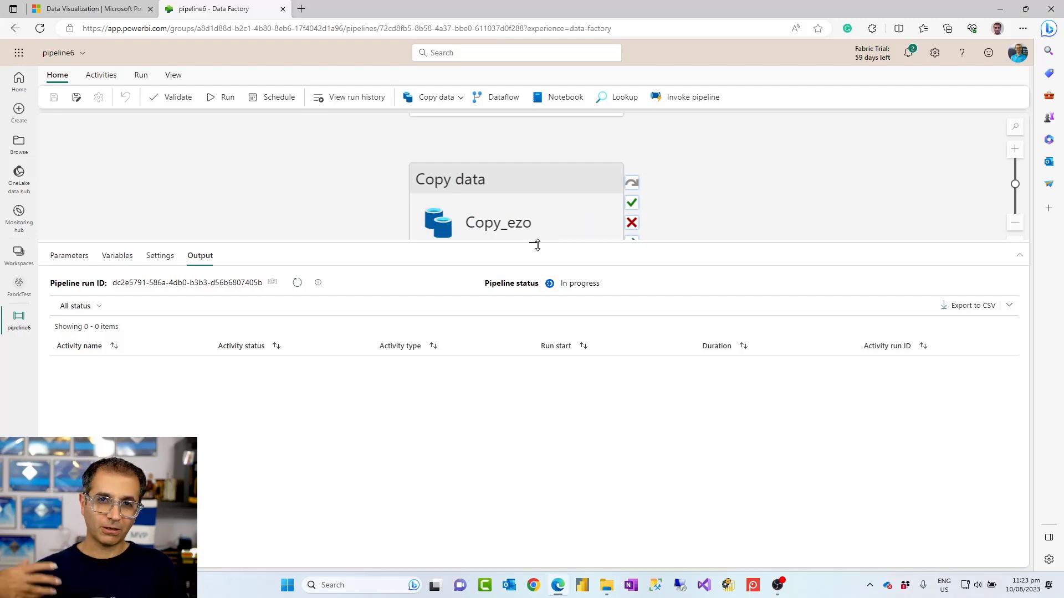
left_click_drag(537, 243, 534, 287)
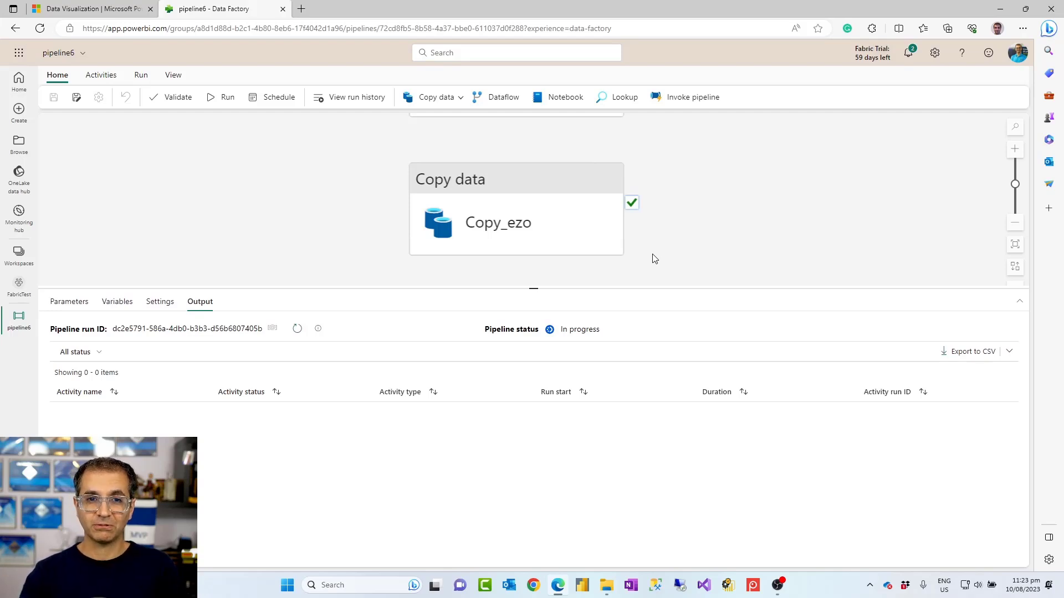
mouse_move(639, 221)
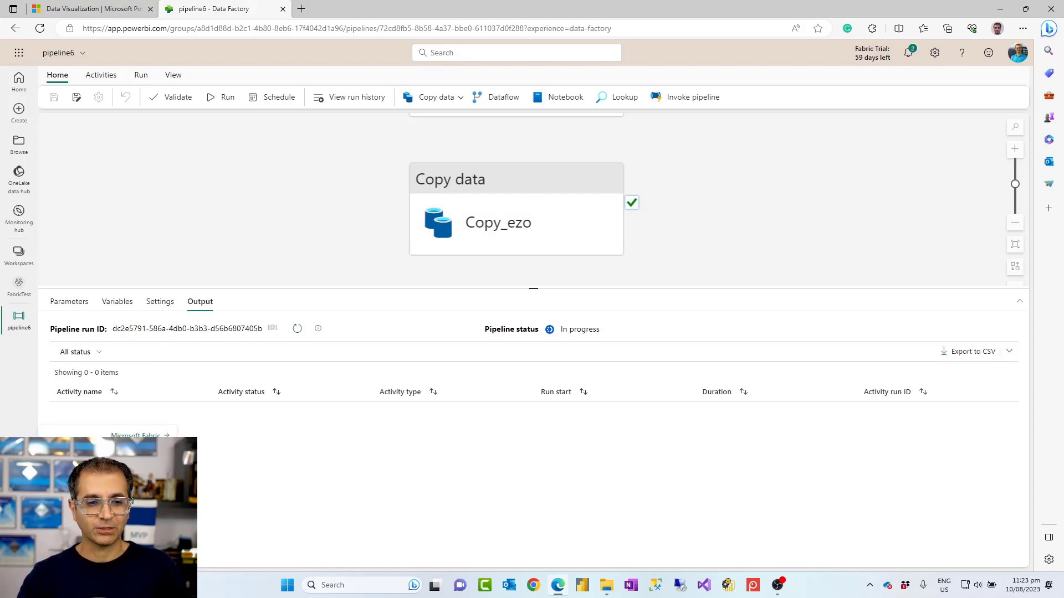
From Fabric home in Data Factory, create a new data pipeline named pipeline8.
left_click(135, 435)
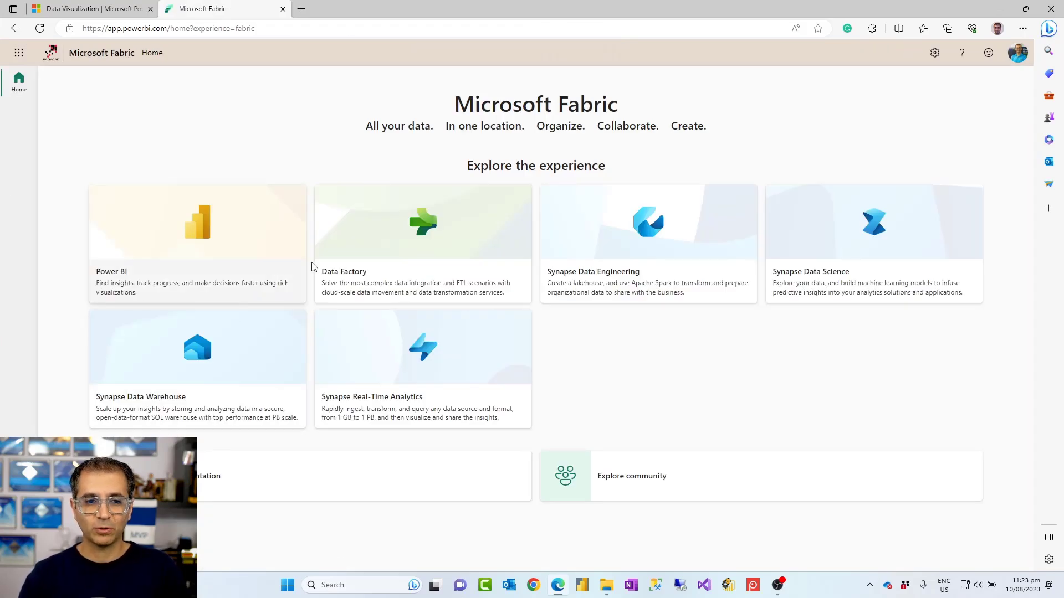
left_click(362, 284)
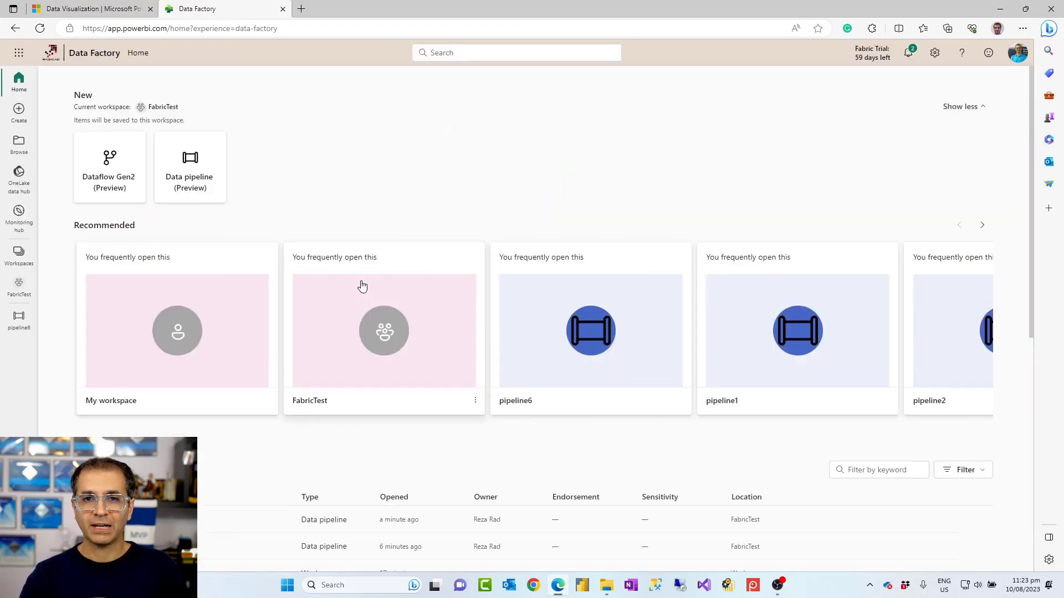
left_click(195, 173)
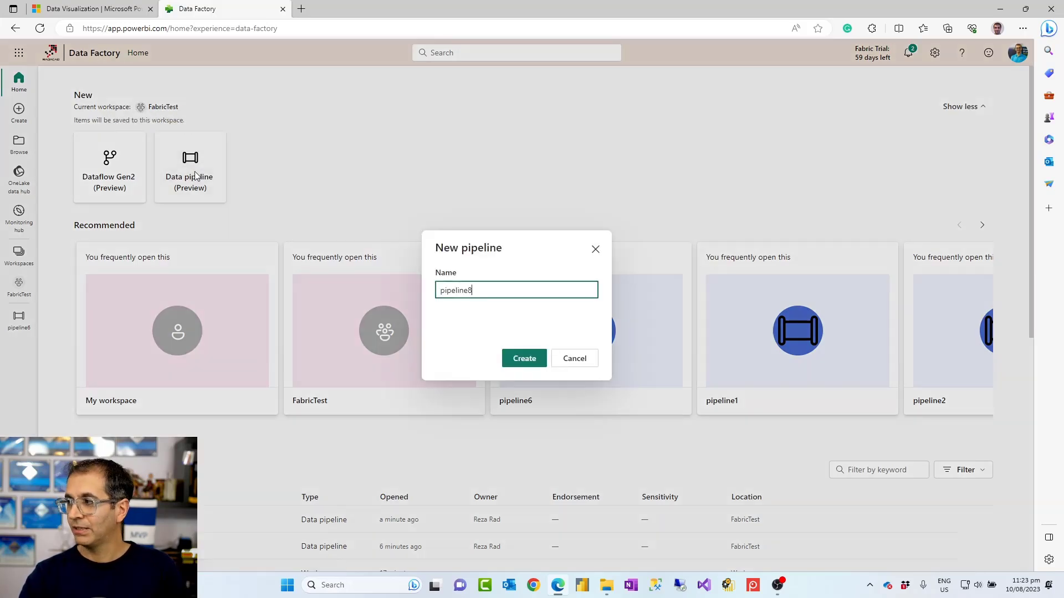
left_click(517, 355)
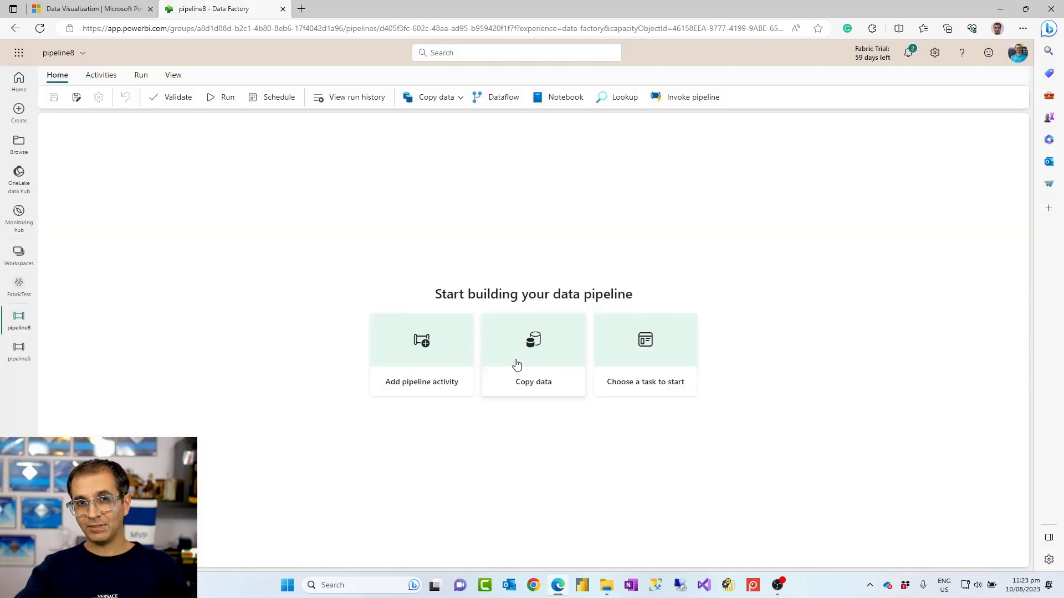
Launch the copy assistant from the Copy data options.
left_click(460, 98)
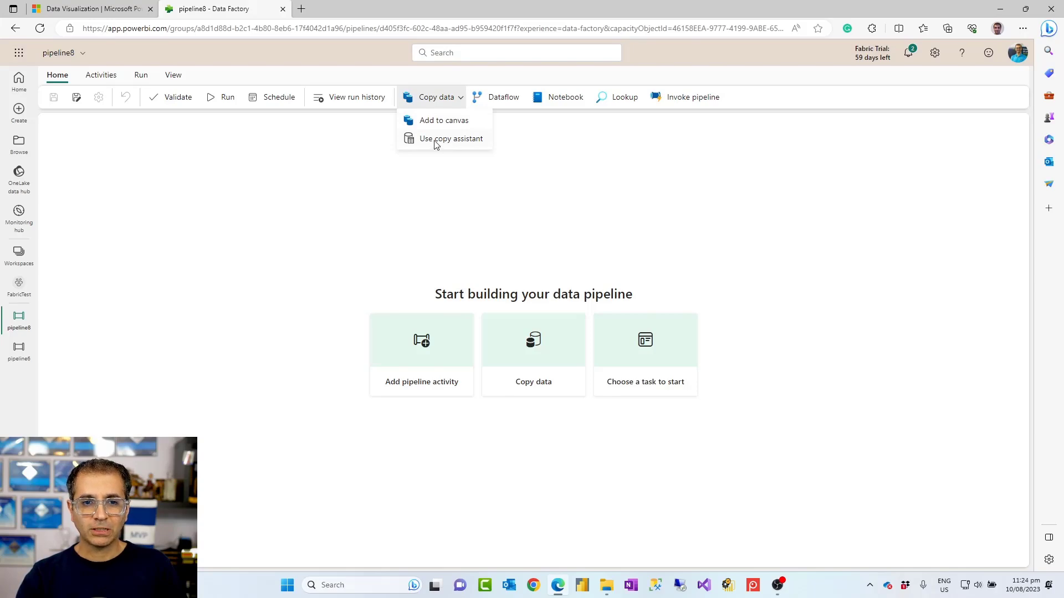
left_click_drag(398, 128, 475, 153)
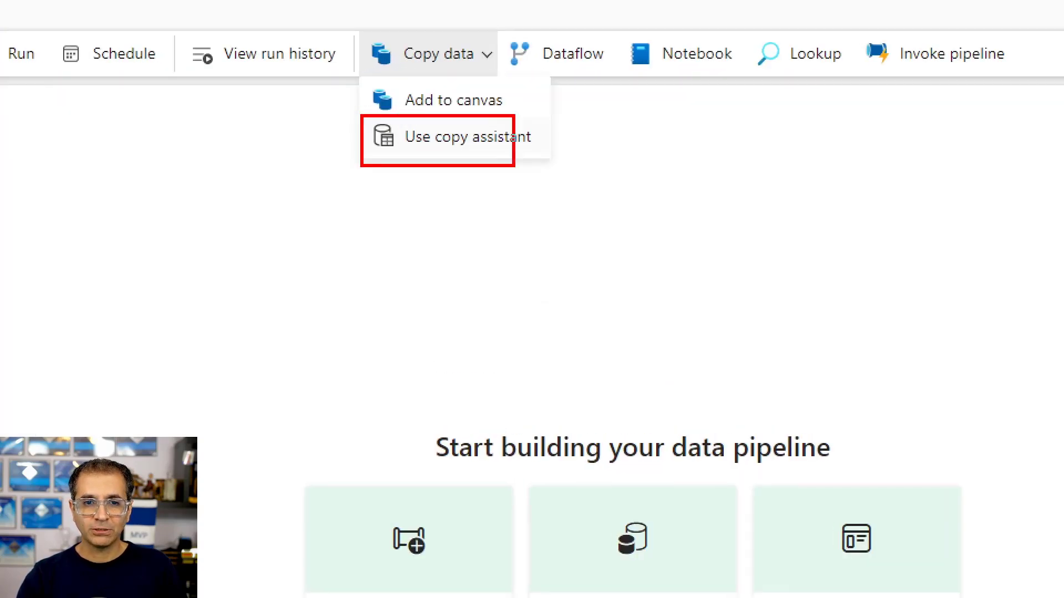
left_click(464, 143)
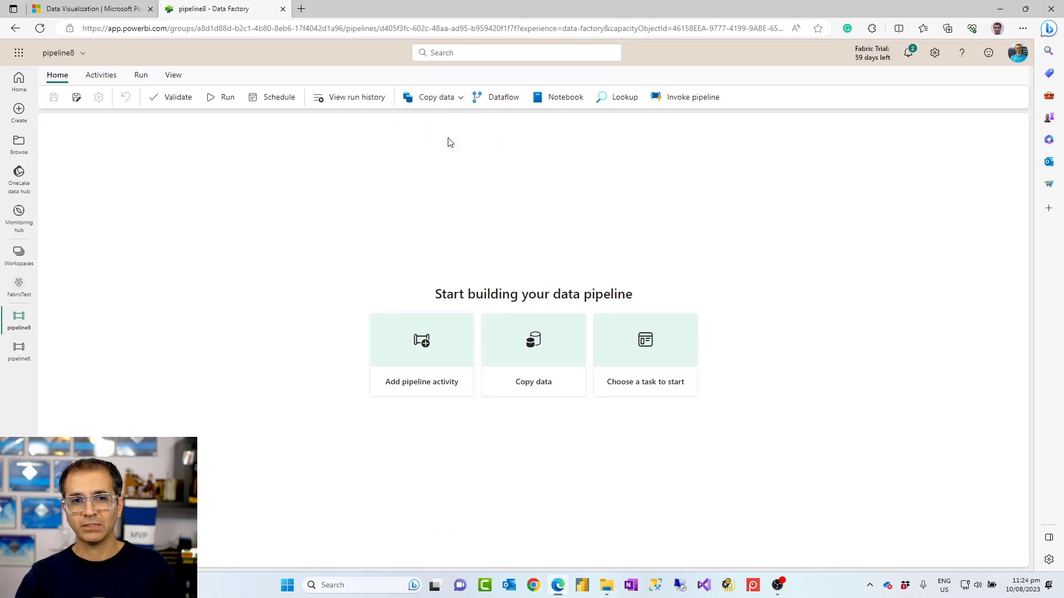
Choose Lakehouse as the copy source type.
scroll(414, 306, "down", 2)
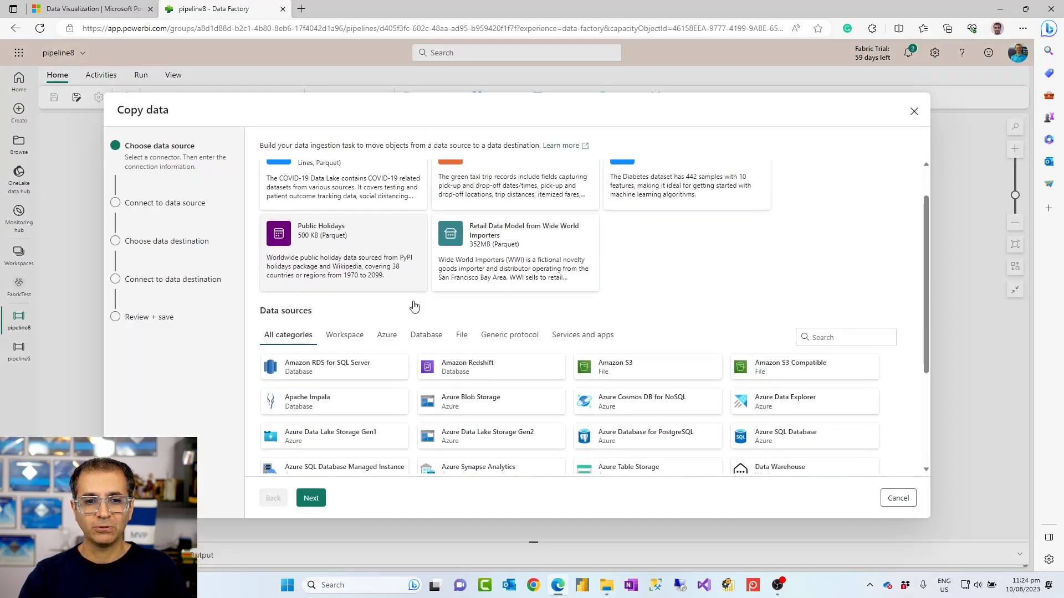
scroll(414, 306, "up", 2)
scroll(408, 316, "down", 2)
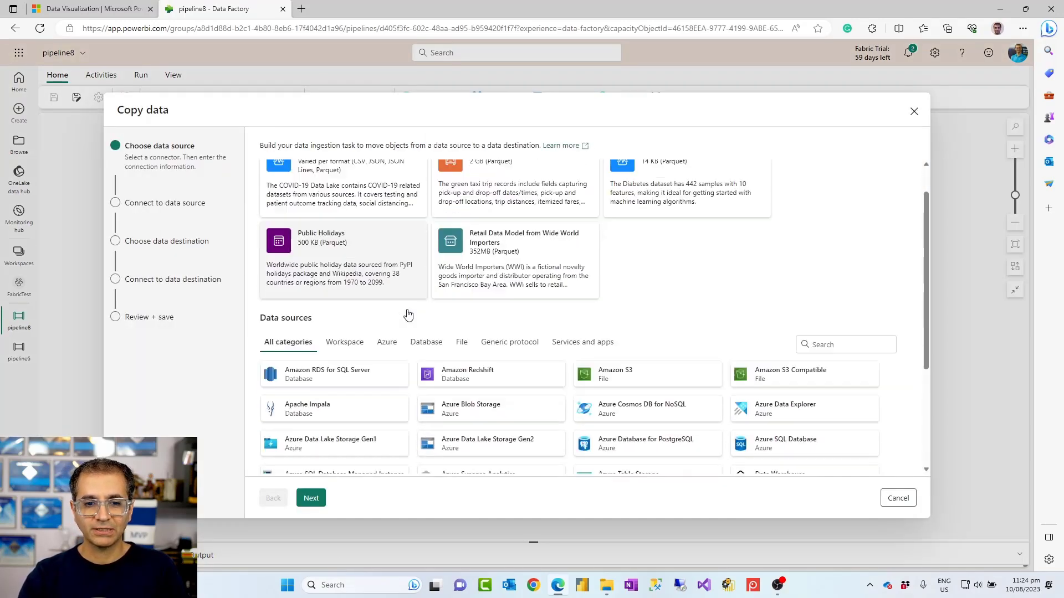
scroll(408, 316, "down", 4)
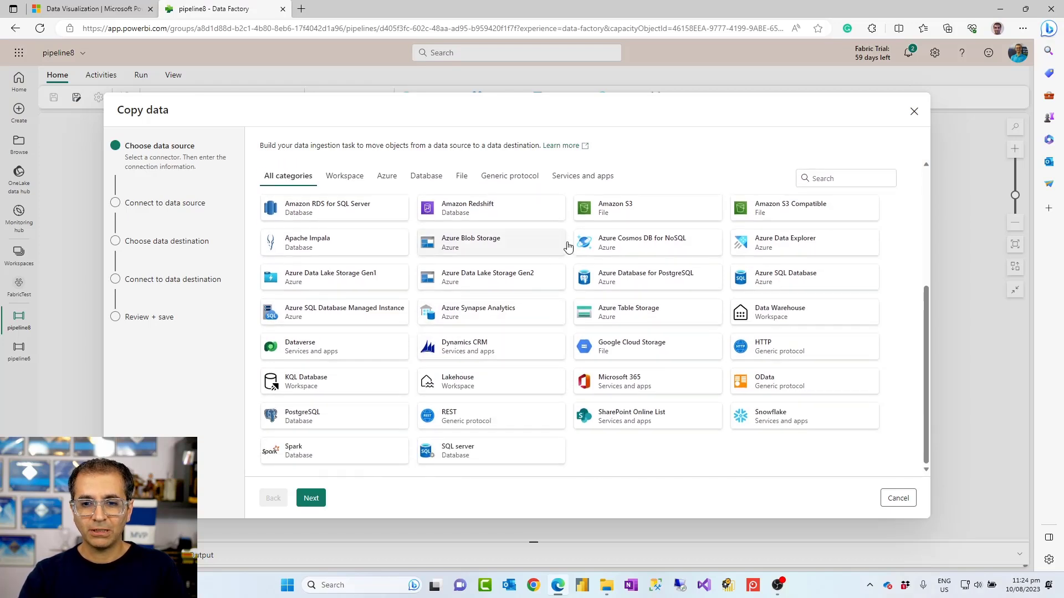
left_click(466, 388)
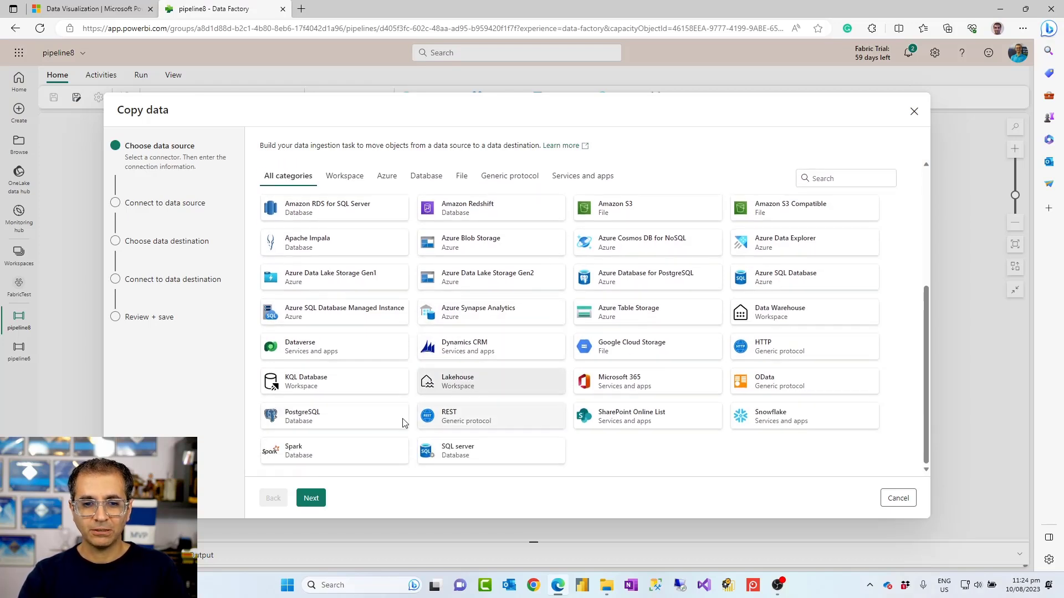
left_click(317, 499)
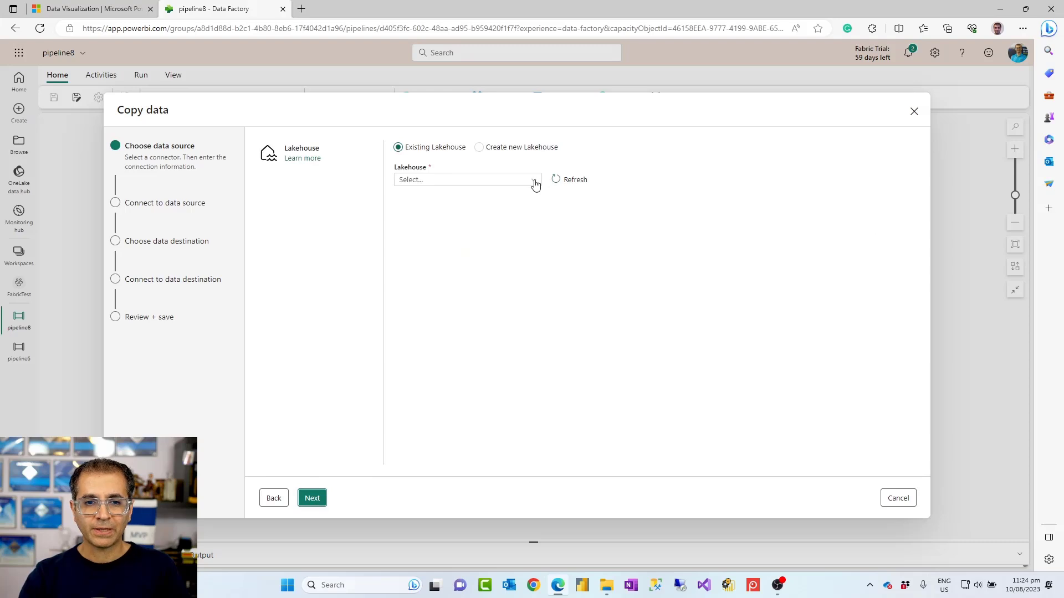
Pick the AdventureWorks lakehouse and select its FactInternetSales table as the source.
left_click(534, 185)
left_click(453, 218)
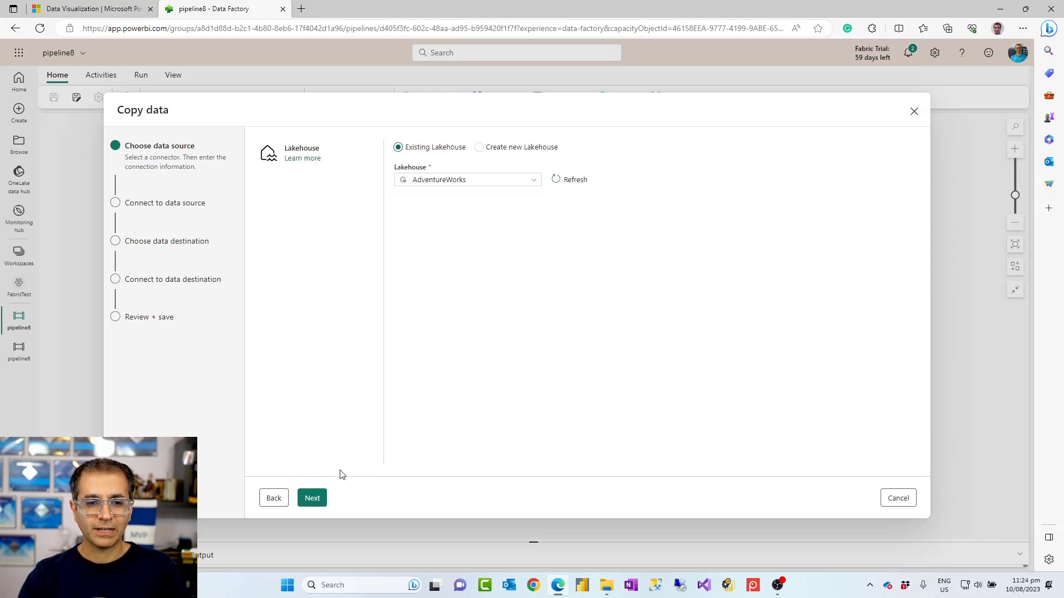
left_click(312, 498)
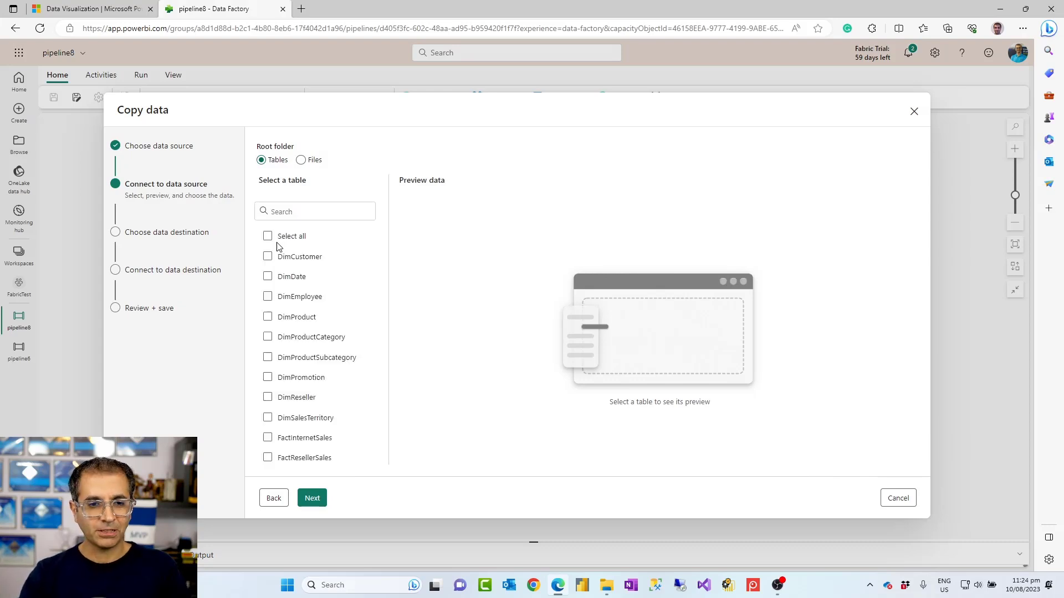
left_click(268, 438)
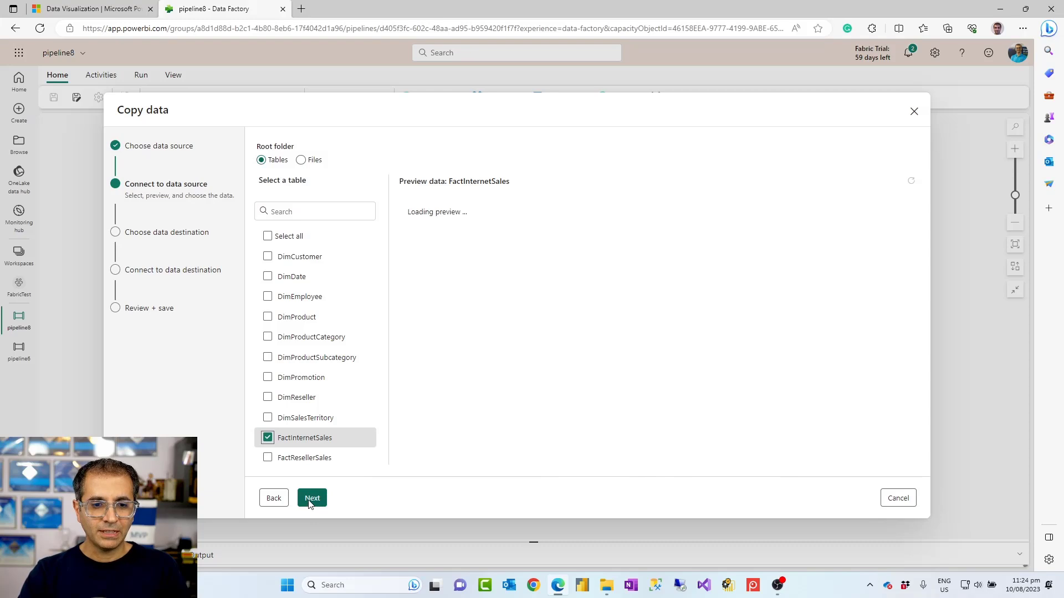
left_click(310, 499)
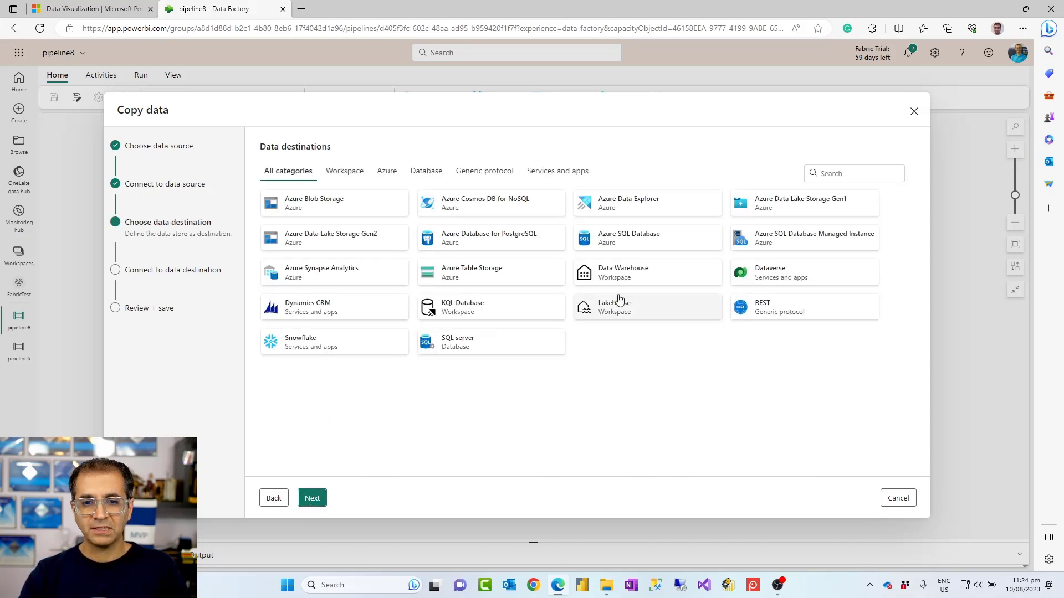
Set Data Warehouse sample wh1 as the destination, loading into existing dbo.FactInternetSales.
left_click(635, 277)
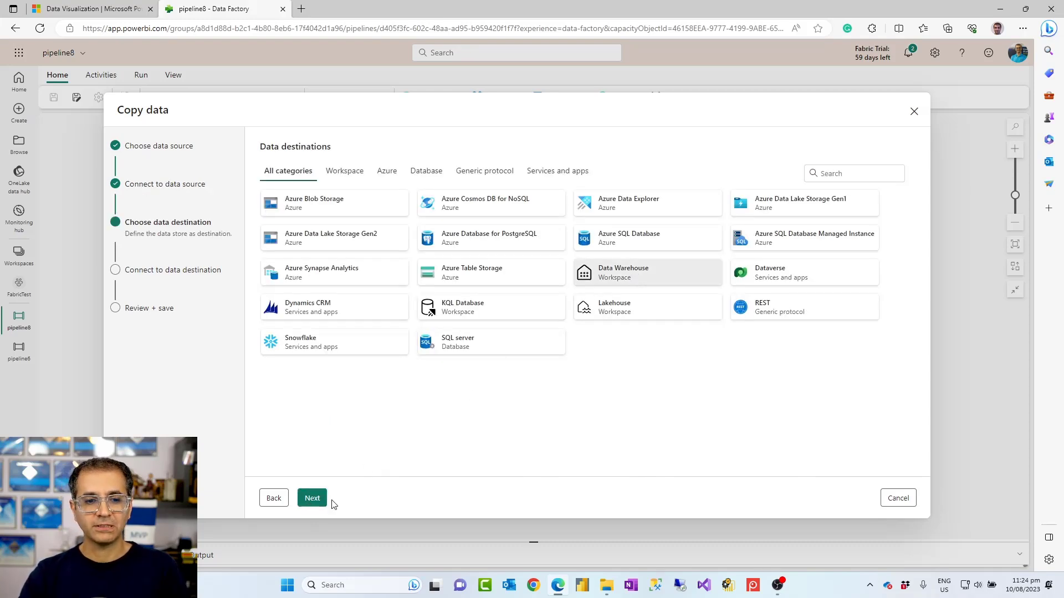
left_click(308, 507)
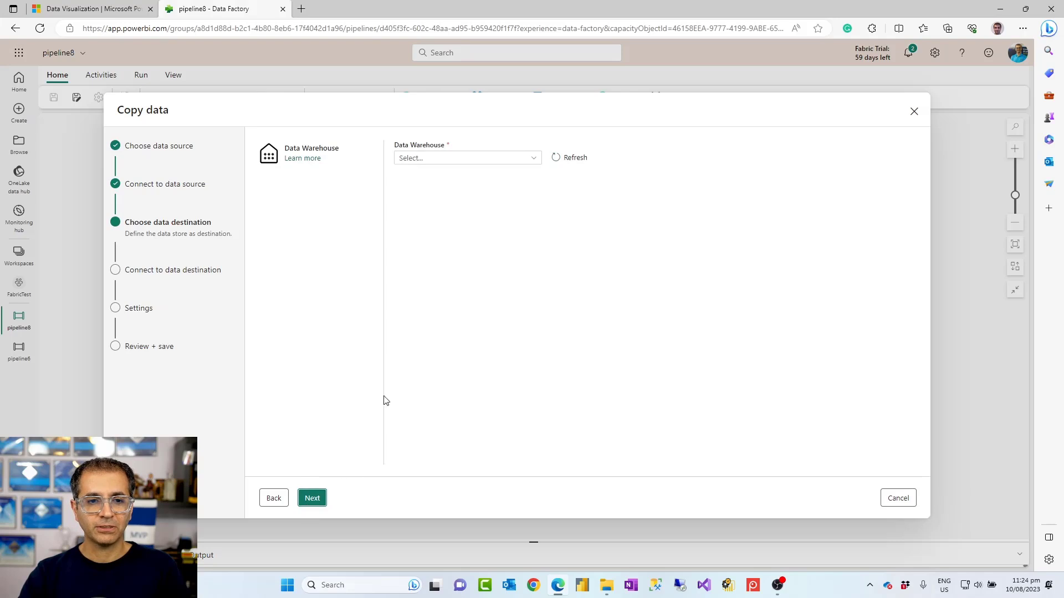
left_click(528, 161)
left_click(431, 213)
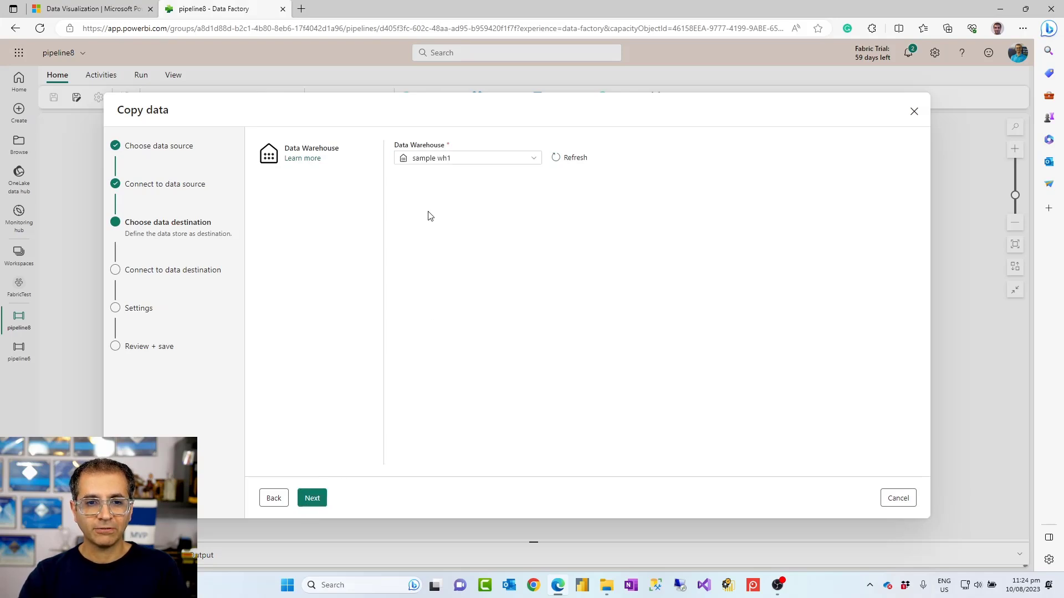
left_click(312, 502)
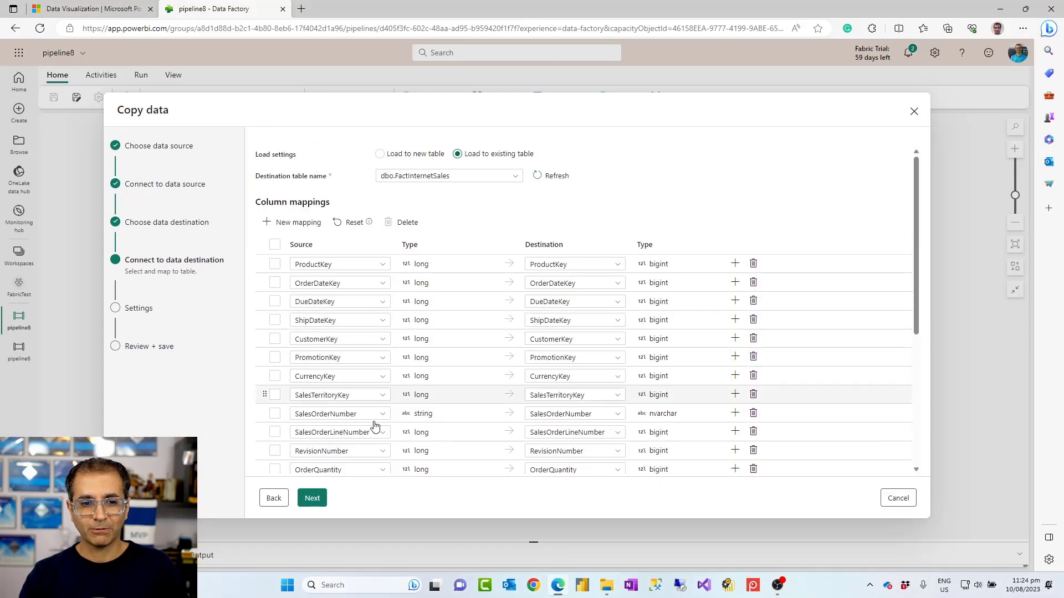
Accept the column mappings and staging settings, then Save + Run pipeline8 with Copy_vlb.
left_click(312, 498)
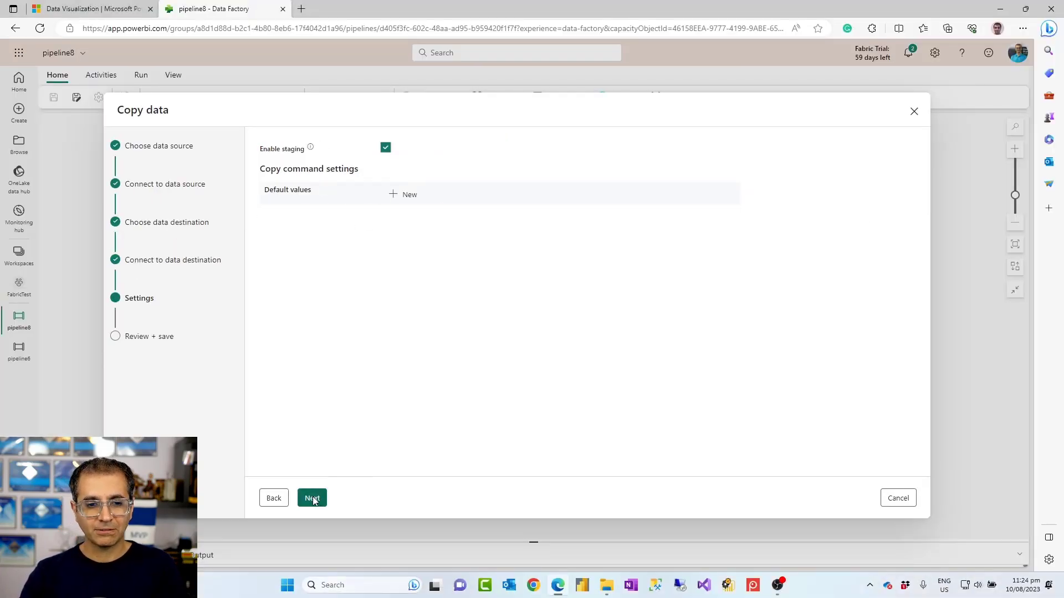
left_click(313, 500)
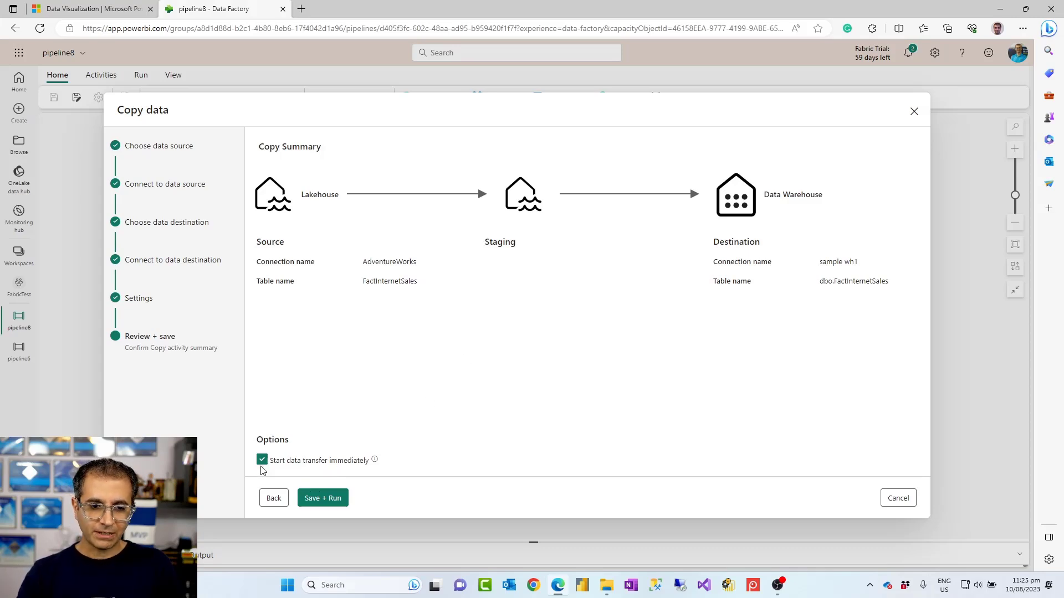
left_click(320, 502)
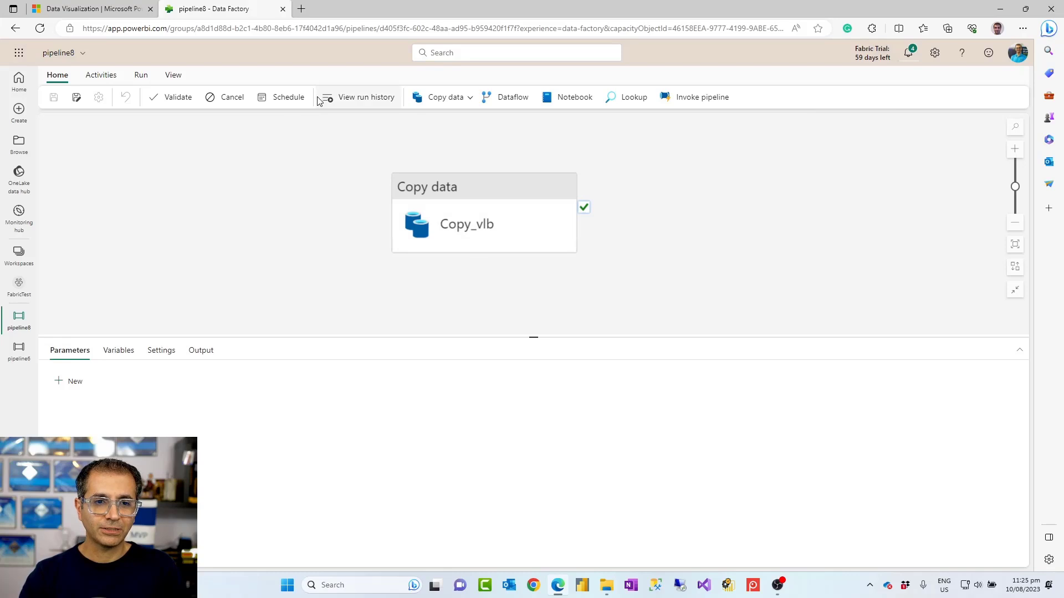
Review pipeline8's recent runs, close the list, and bring up the Run commands.
left_click(361, 101)
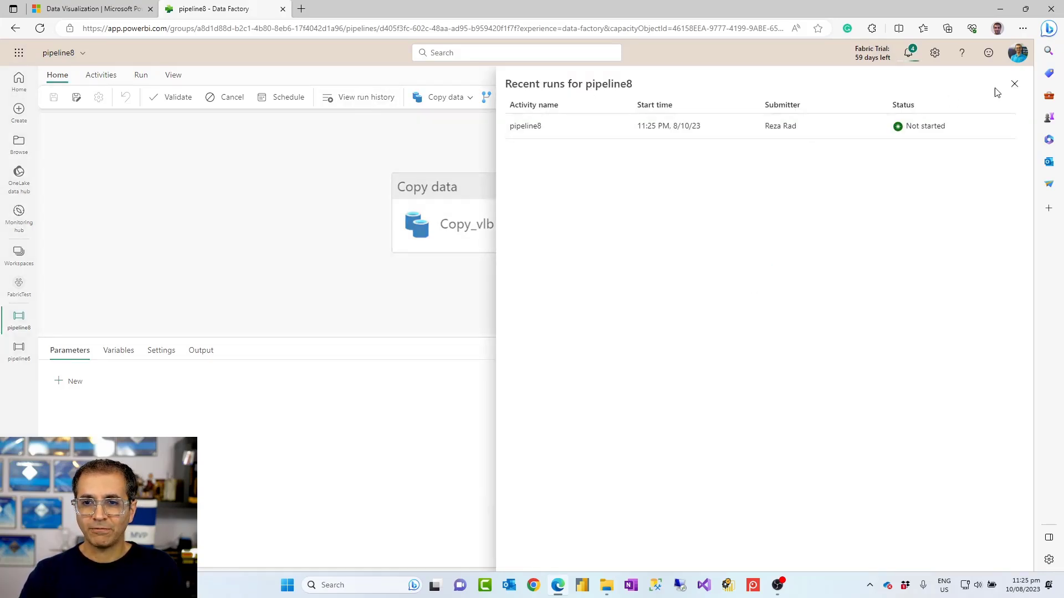
left_click(1015, 84)
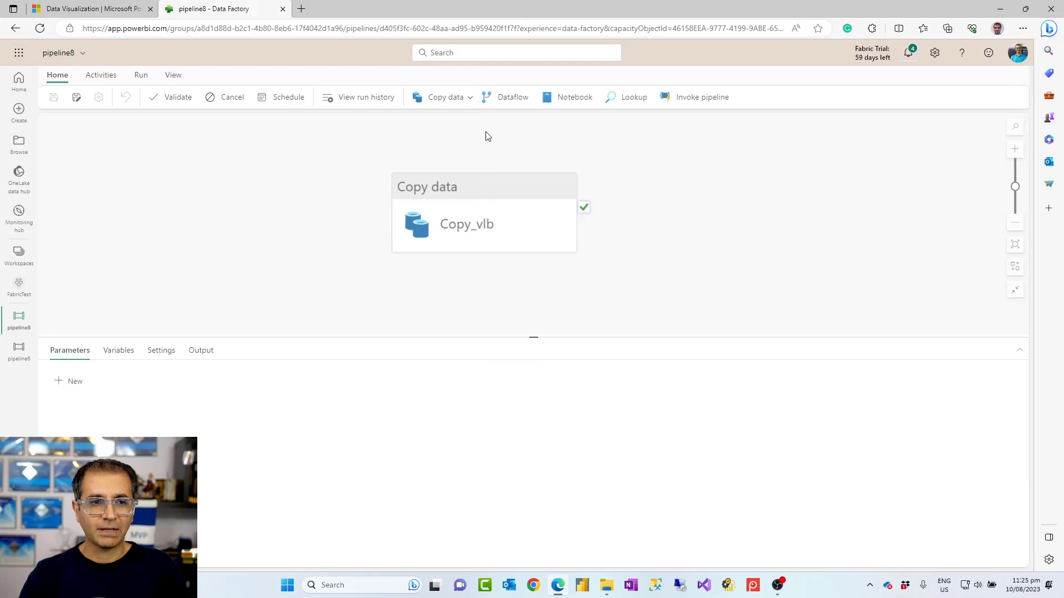
left_click(173, 76)
left_click(141, 76)
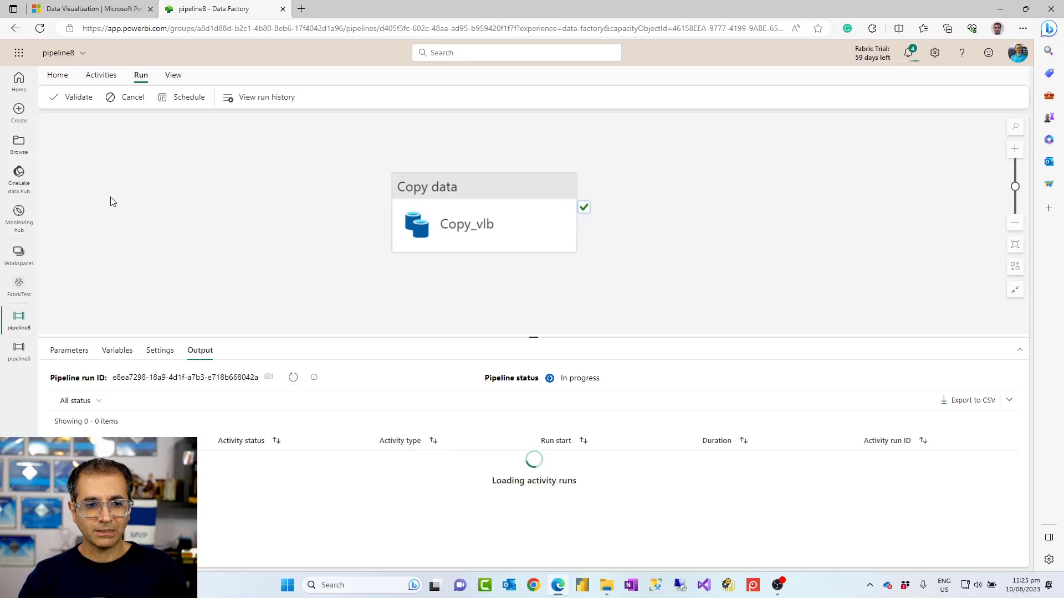
Inspect the Copy data run's details: 60,398 rows read from Lakehouse, written to Data Warehouse.
left_click(374, 463)
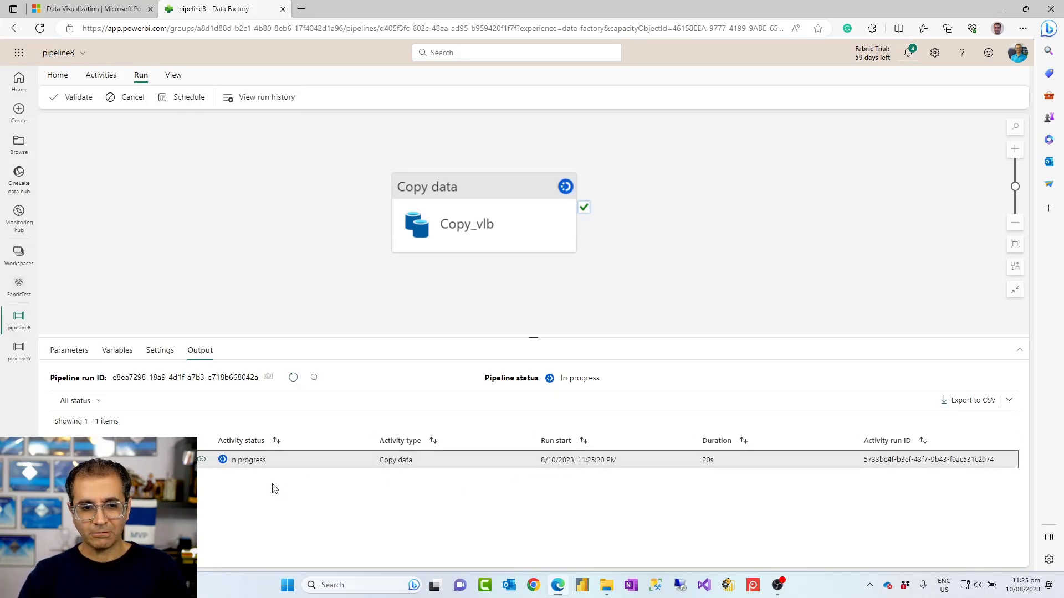
left_click(201, 461)
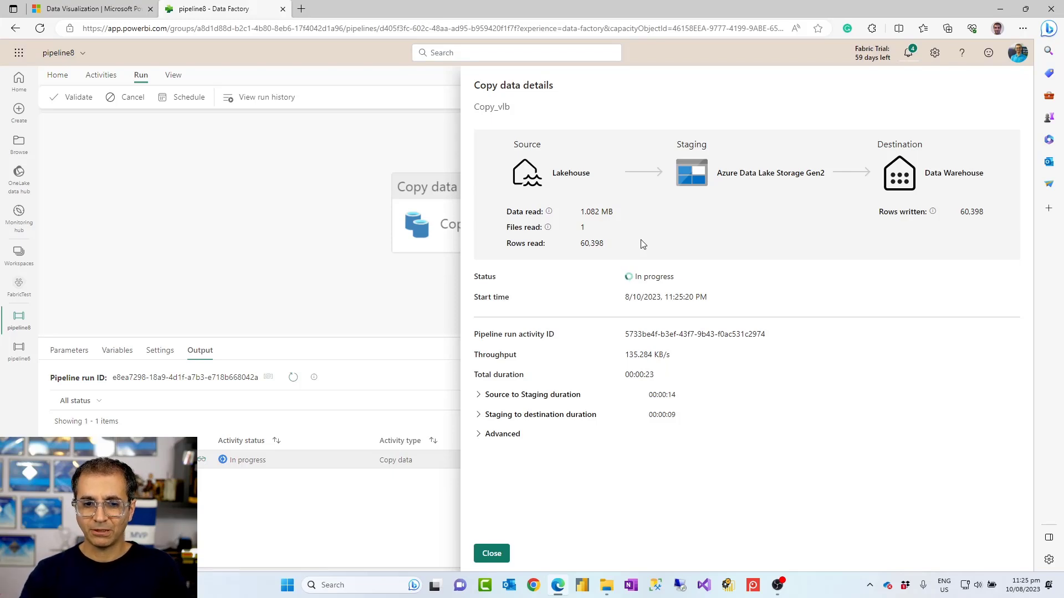
left_click(491, 554)
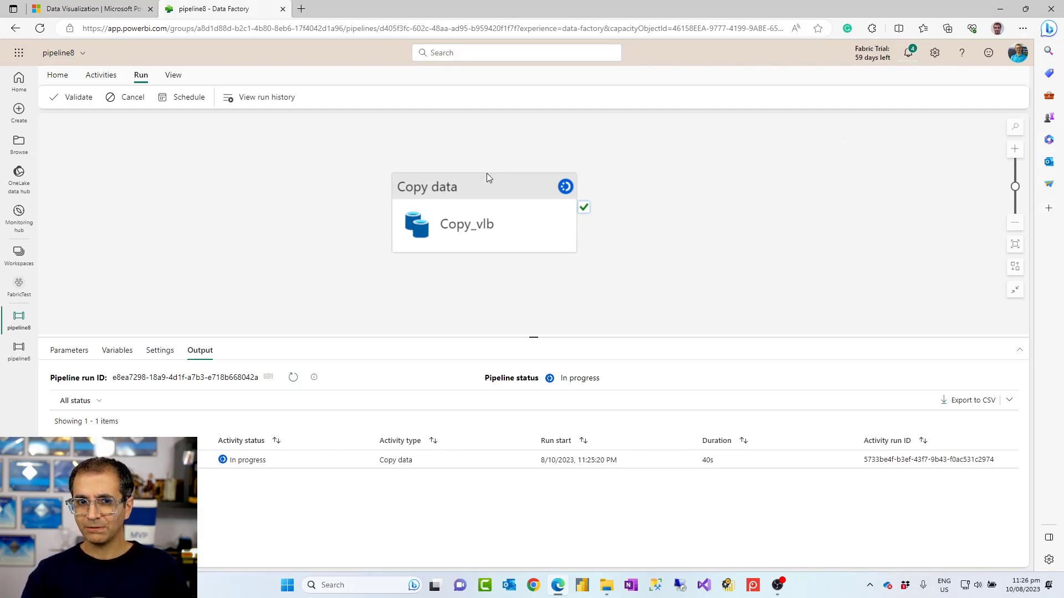
Select Copy_vlb, enlarge its properties pane, and expand Advanced on its General settings.
left_click(101, 76)
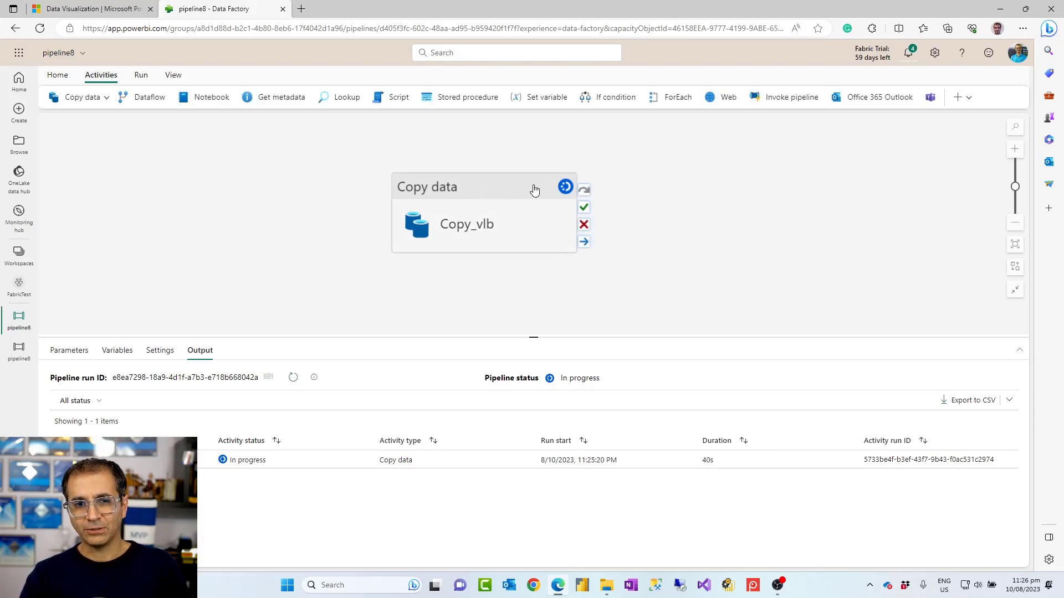
left_click(57, 75)
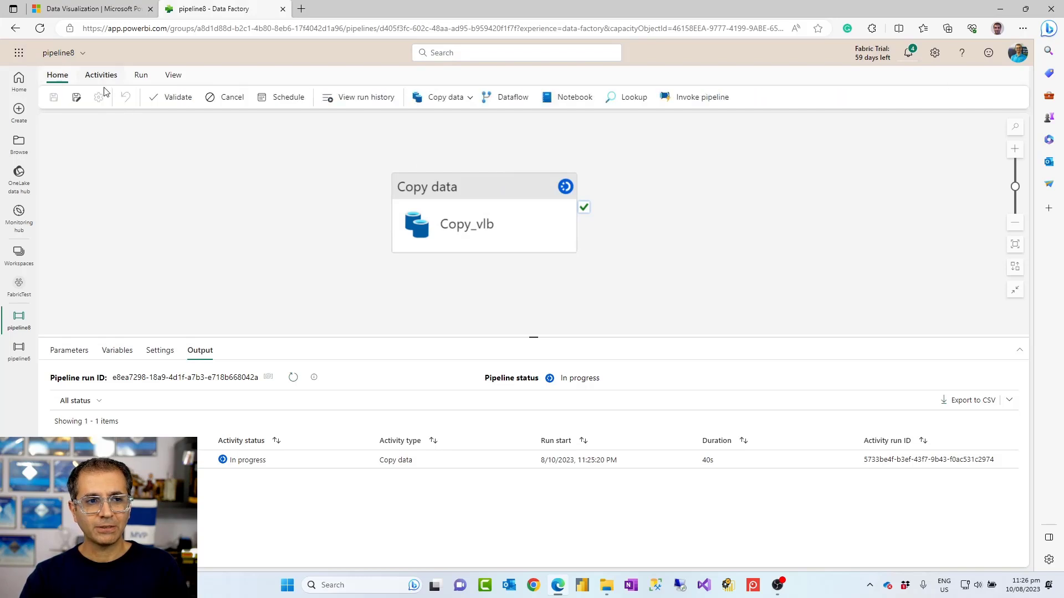
left_click(469, 99)
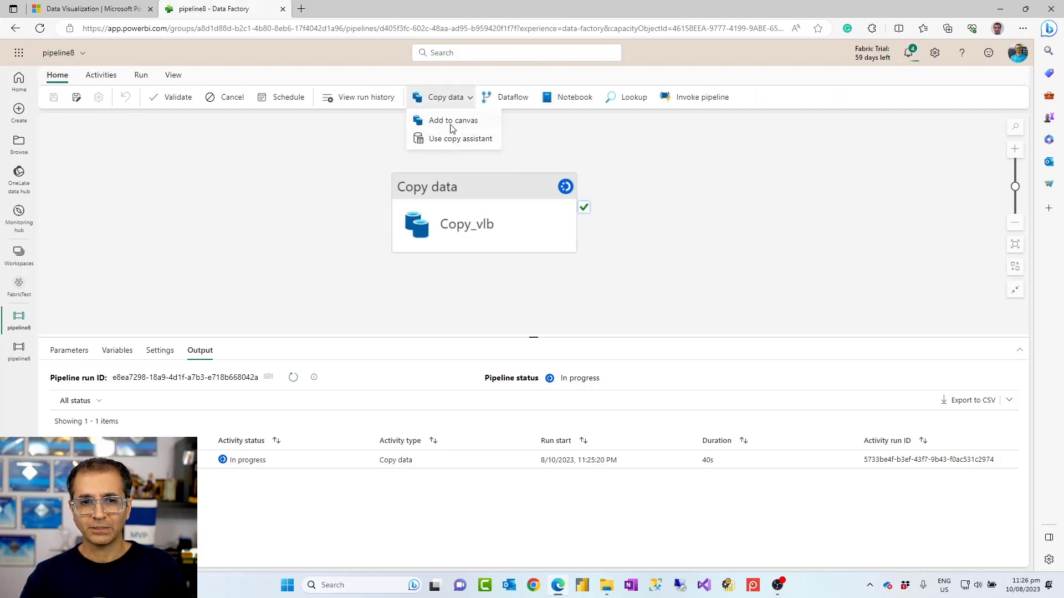
left_click(691, 218)
left_click(489, 195)
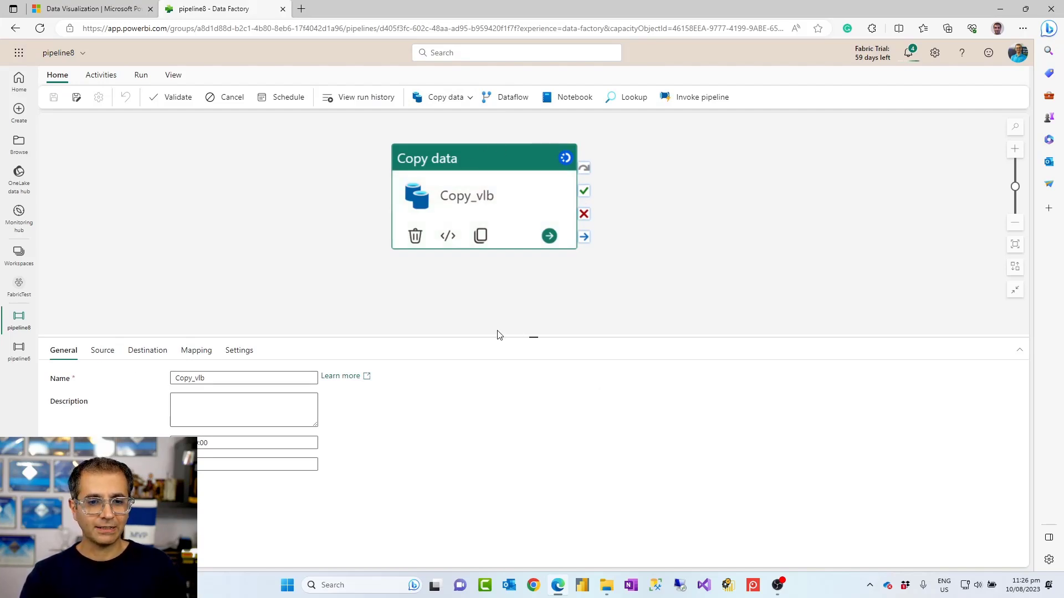
left_click_drag(534, 337, 534, 285)
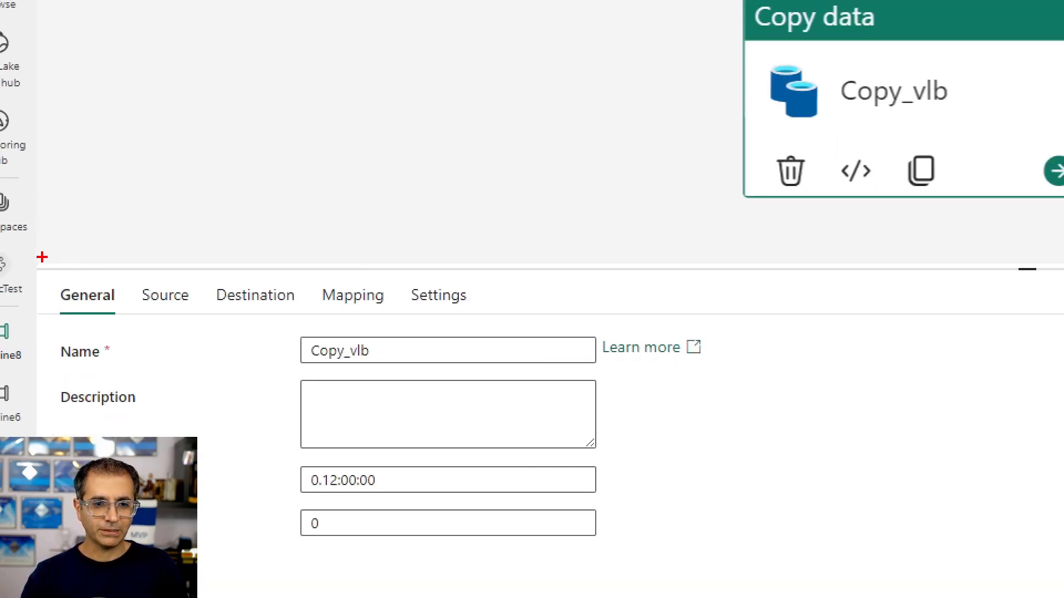
mouse_move(42, 257)
left_mouse_down()
mouse_move(515, 306)
mouse_move(582, 325)
left_mouse_up()
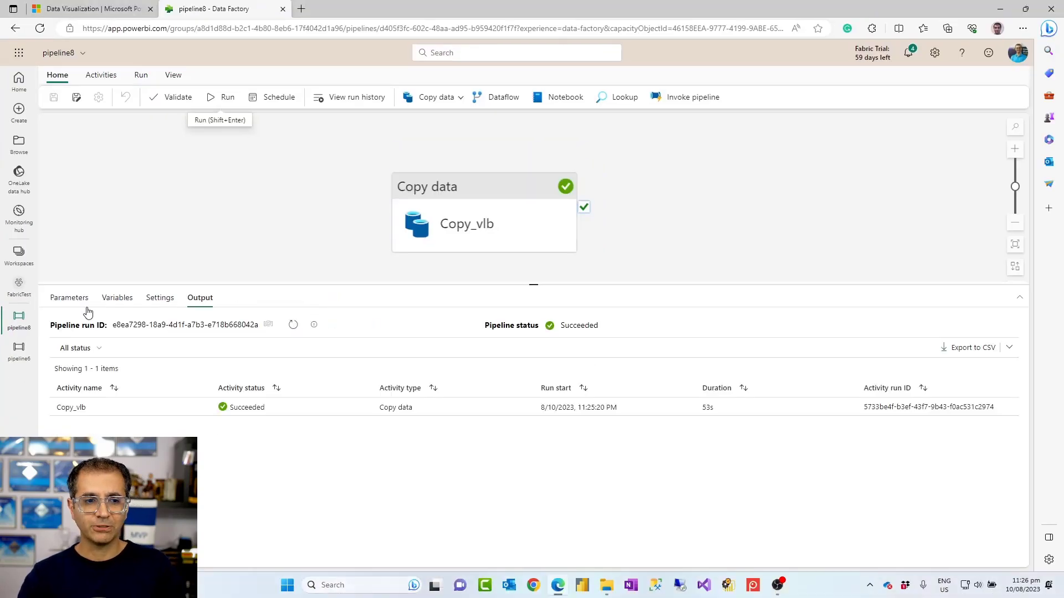
left_click(464, 187)
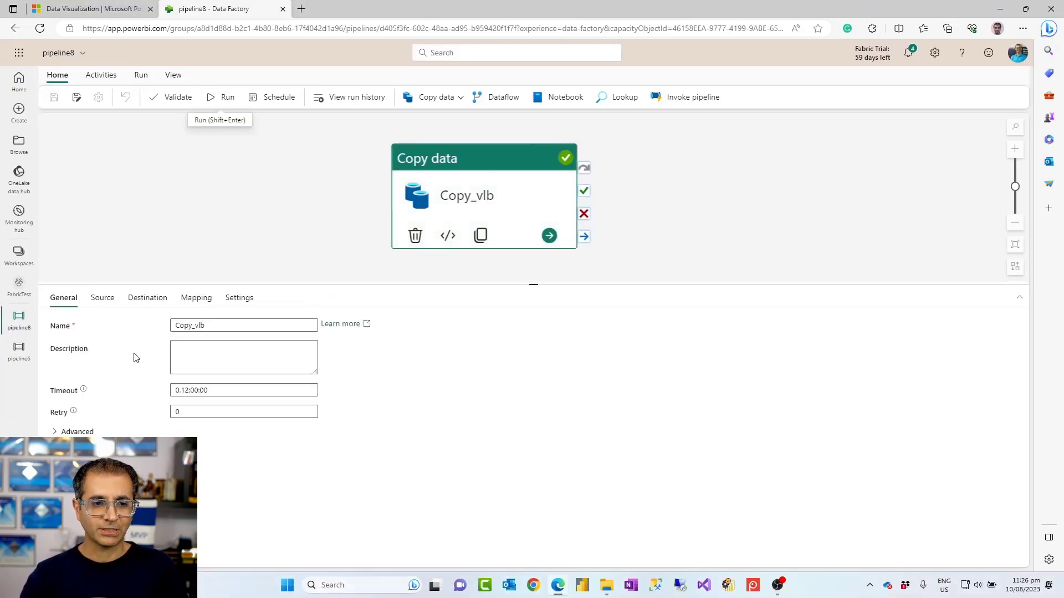
left_click(55, 432)
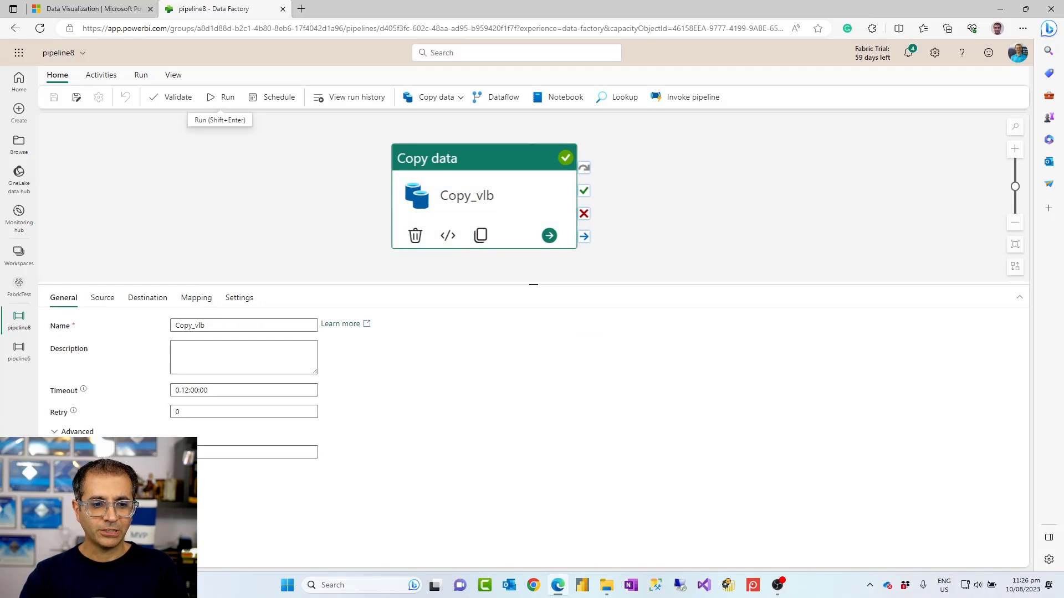
Add a $$COLUMN additional column to Copy_vlb's source, then show its Destination settings.
left_click(102, 298)
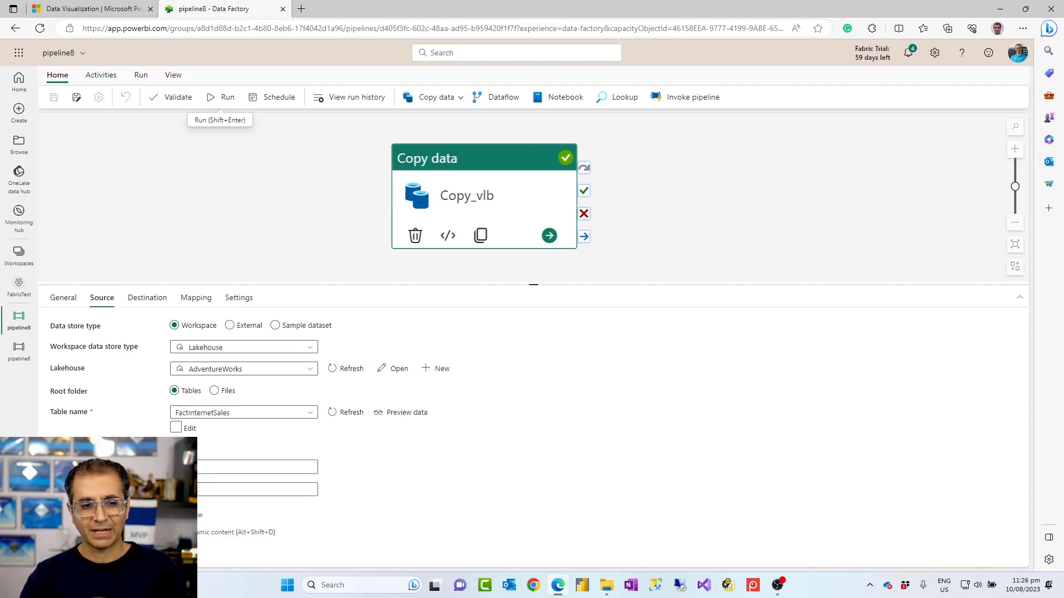
left_click(201, 515)
scroll(274, 527, "down", 1)
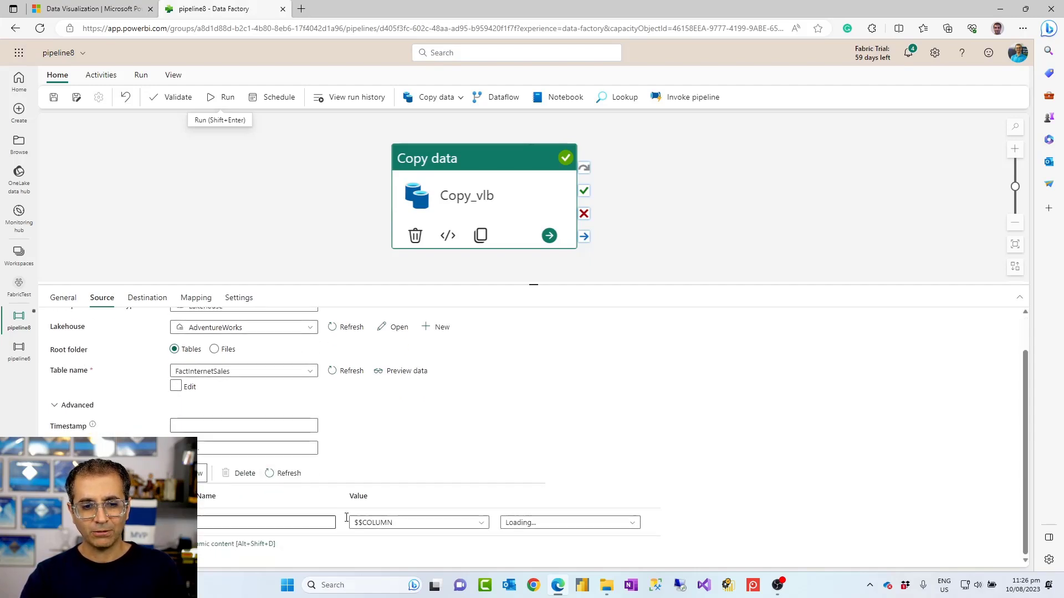
left_click(481, 524)
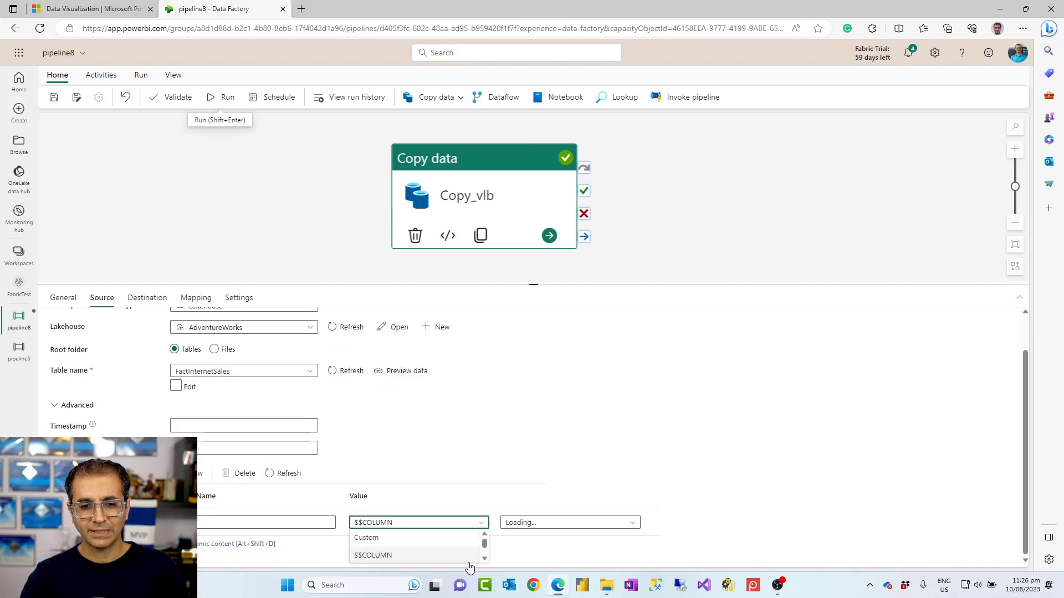
left_click(473, 468)
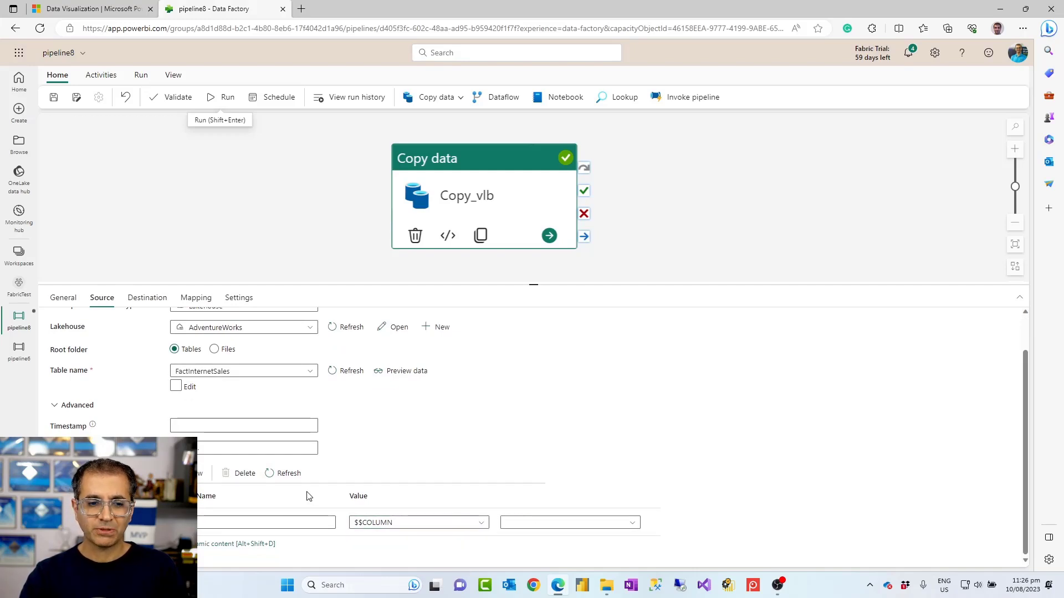
left_click(145, 299)
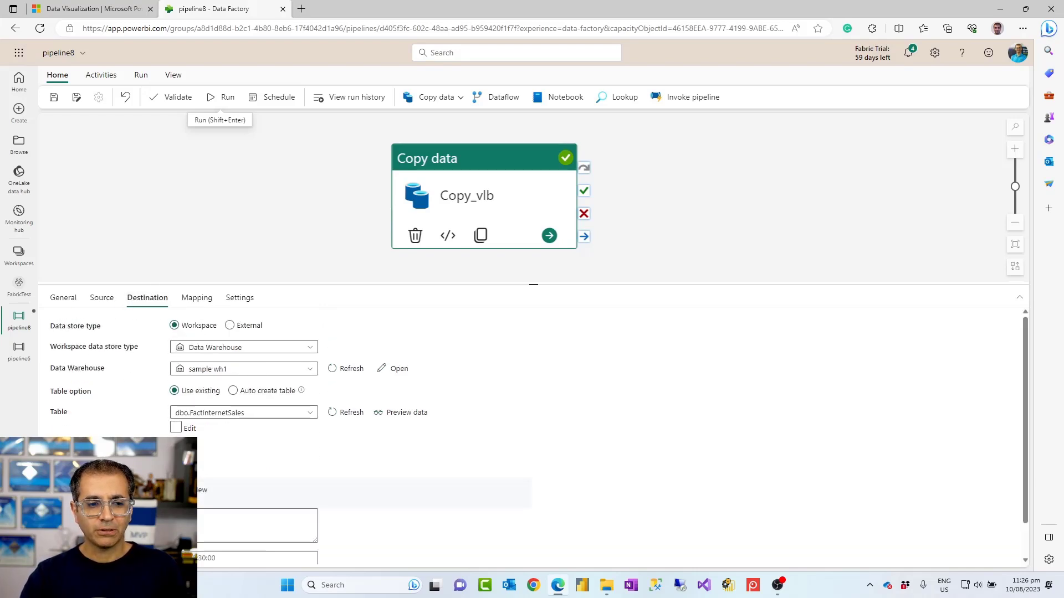
Review the destination's Advanced copy command settings, default values and empty pre-copy script.
scroll(537, 433, "down", 1)
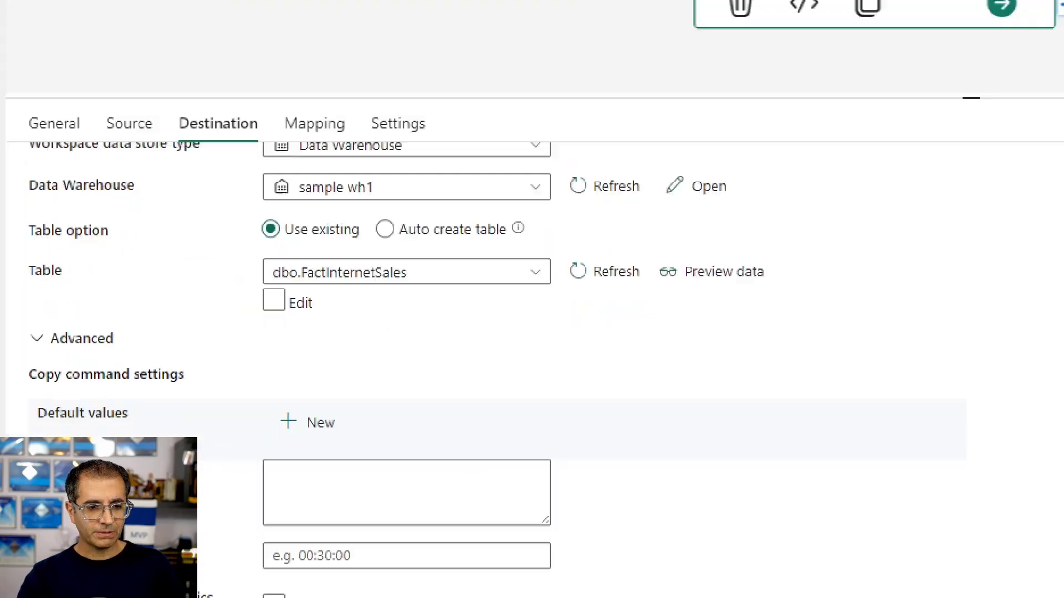
mouse_move(54, 277)
left_mouse_down()
mouse_move(301, 465)
mouse_move(667, 579)
mouse_move(661, 567)
left_mouse_up()
mouse_move(217, 48)
left_mouse_down()
mouse_move(332, 99)
mouse_move(421, 100)
mouse_move(312, 91)
left_mouse_up()
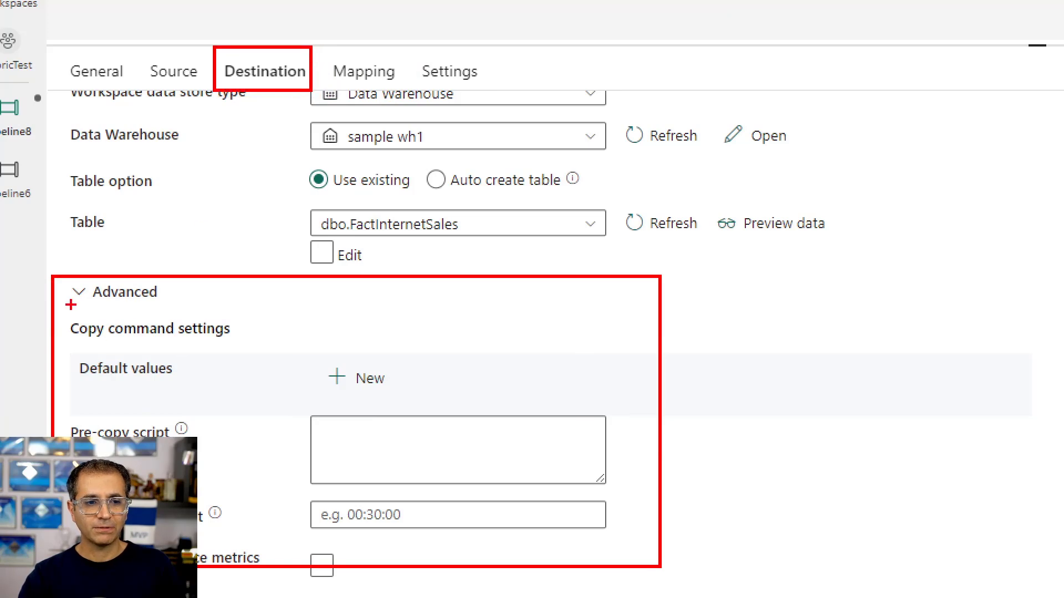
left_click_drag(66, 311, 177, 308)
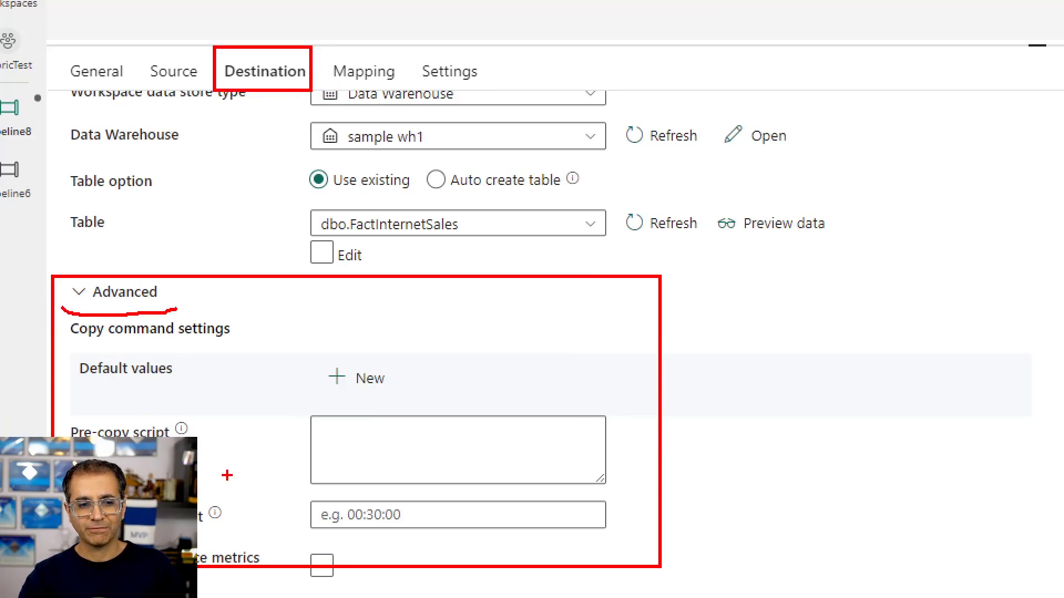
key("Escape")
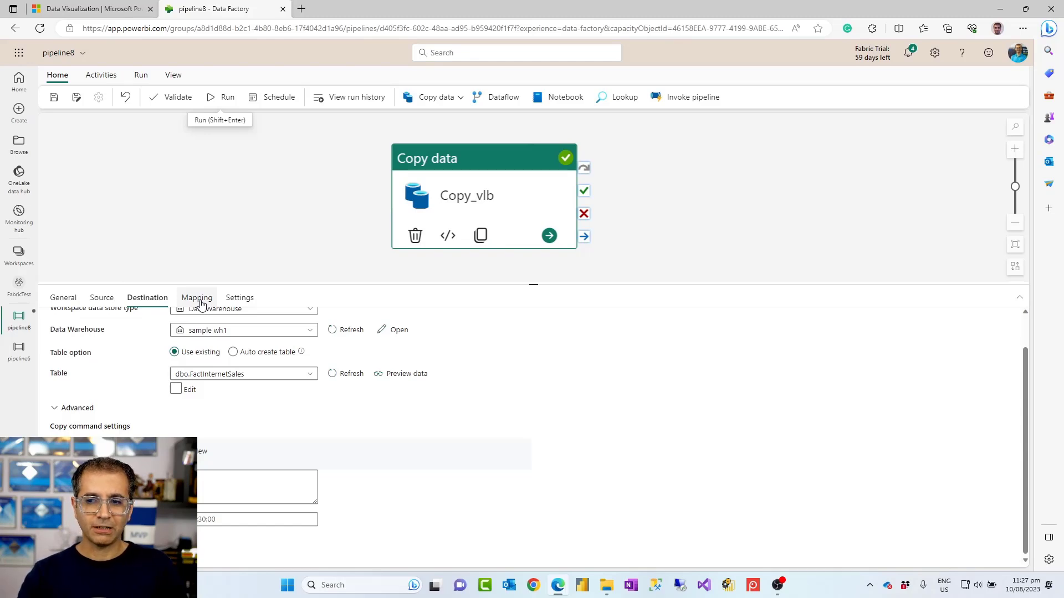
Review Copy_vlb's column mapping, then its settings: throughput optimization Auto, logging off, staging enabled.
left_click(199, 299)
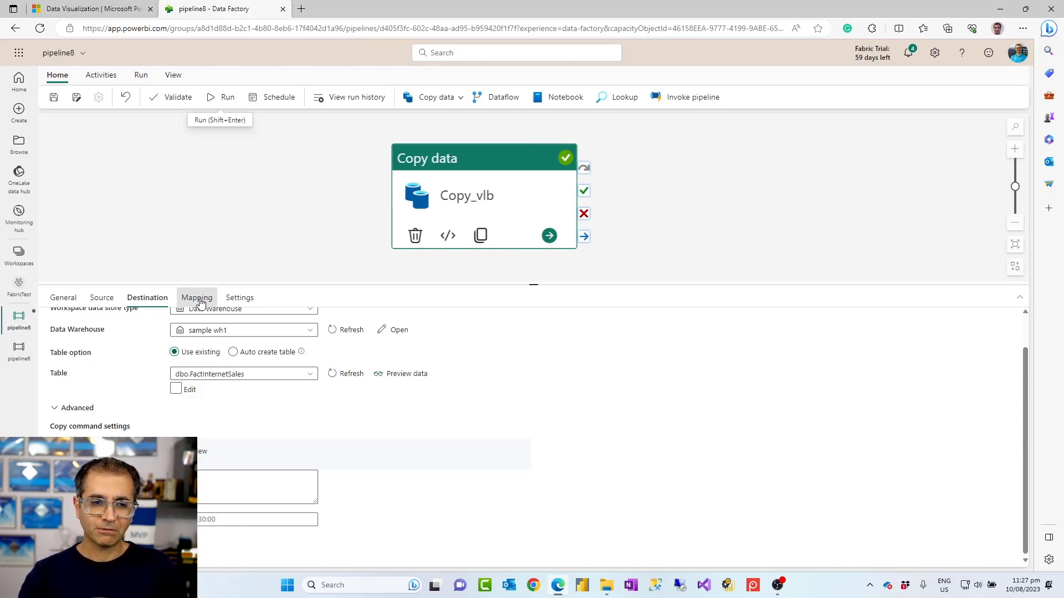
left_click(242, 299)
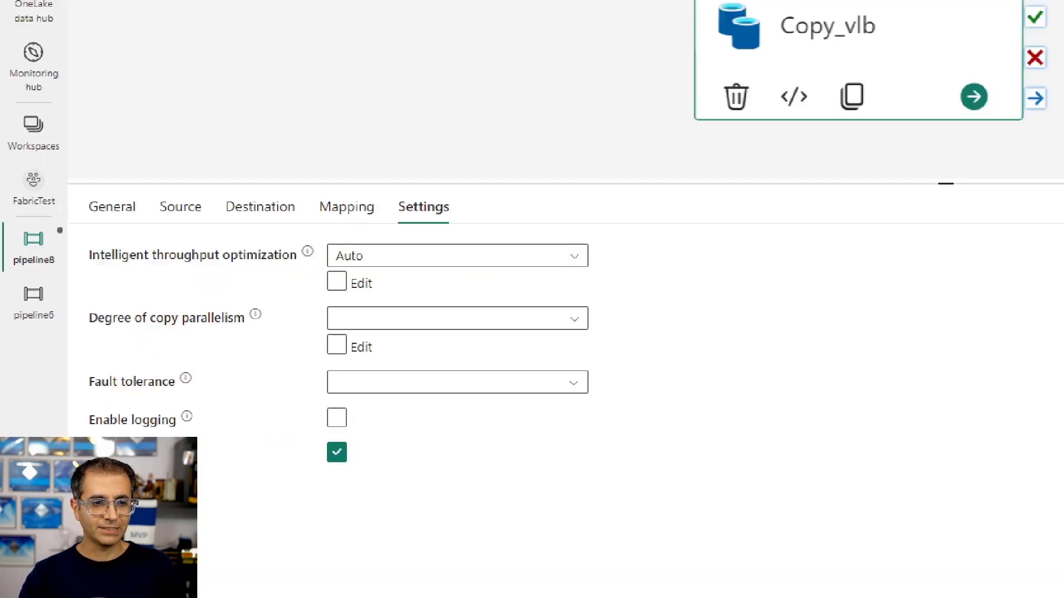